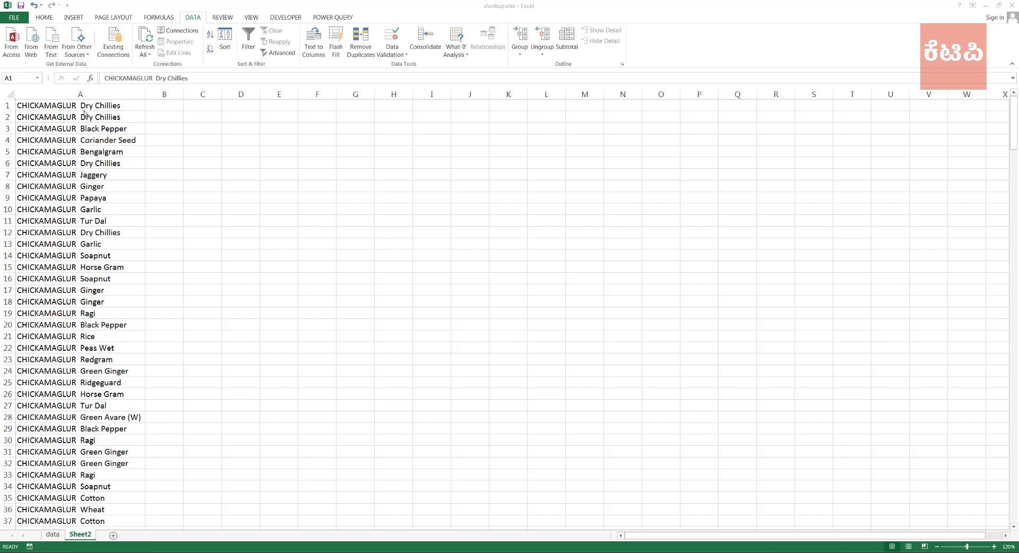
Replace every occurrence of "chickamaglur" in column A with nothing.
left_click(73, 326)
scroll(75, 329, "down", 2)
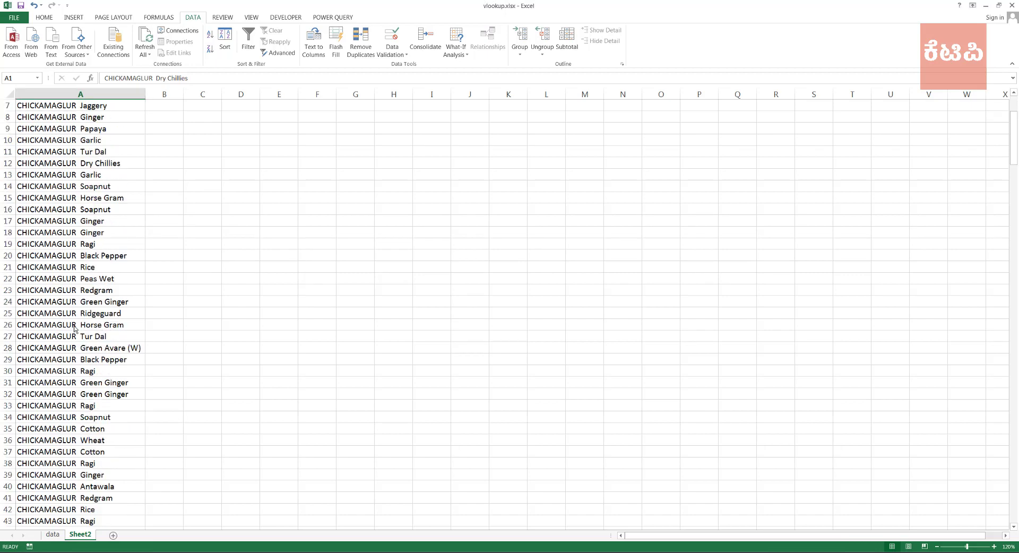
scroll(74, 329, "up", 2)
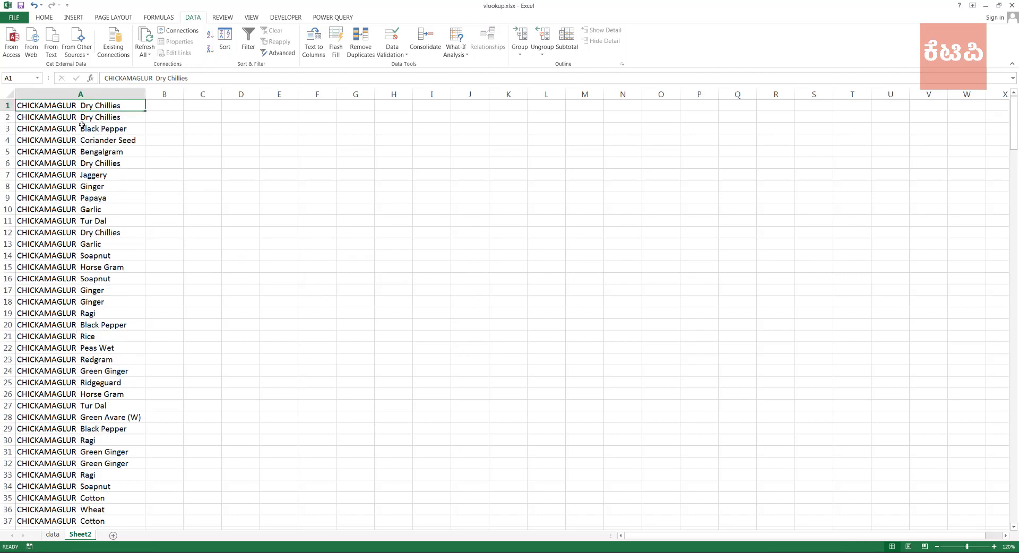
left_click(87, 91)
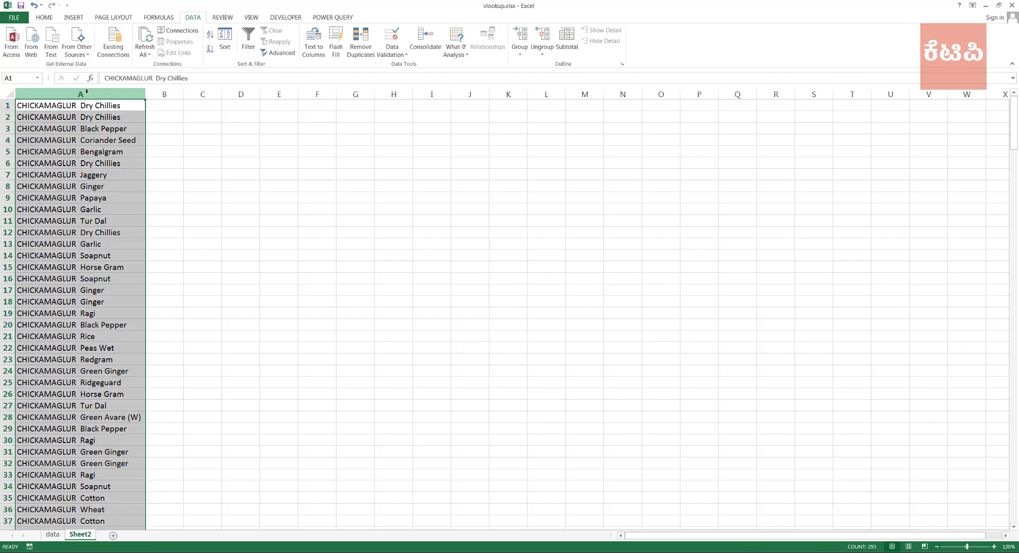
key("ctrl+f")
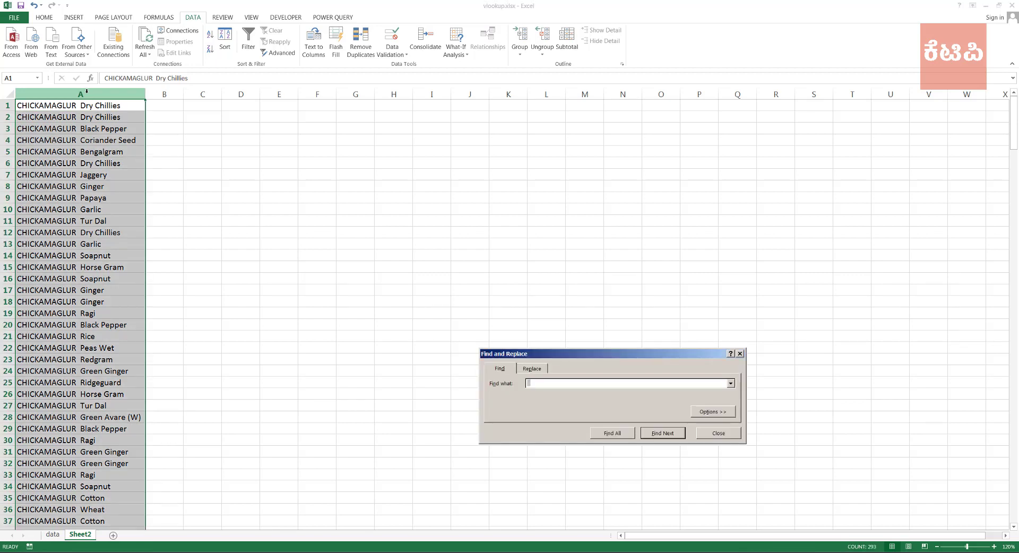
type("chickamaglur")
left_click(545, 371)
type("#")
key("BackSpace")
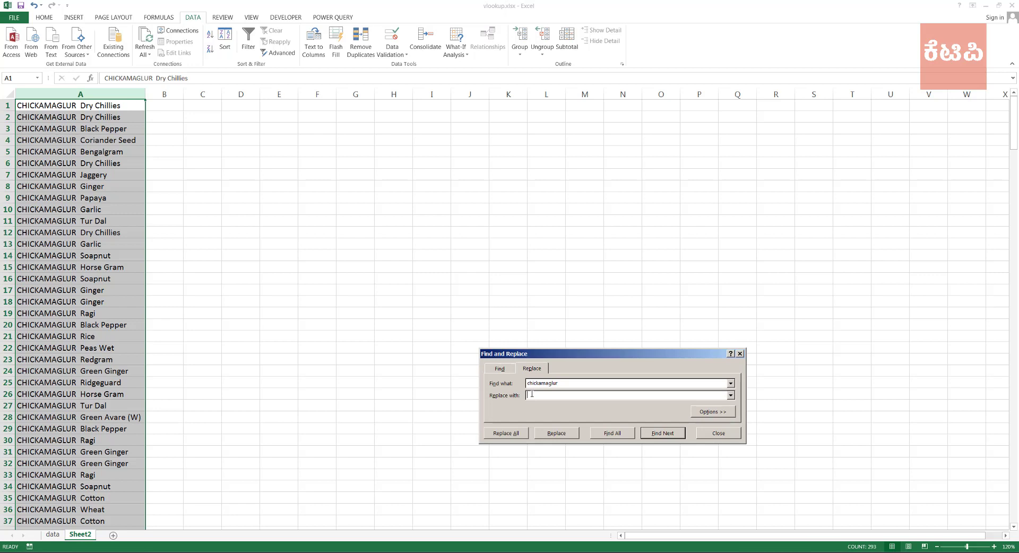
left_click(502, 434)
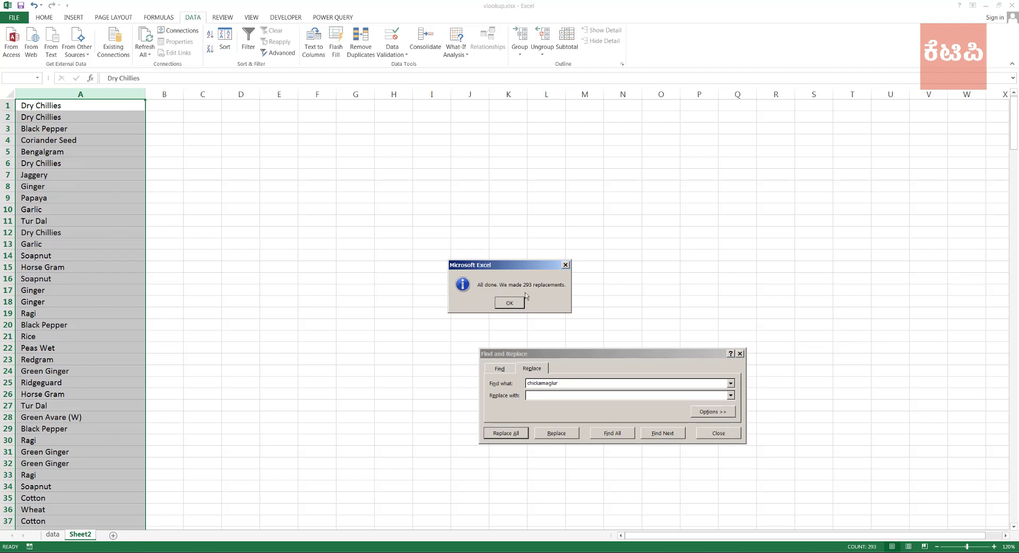
left_click(515, 305)
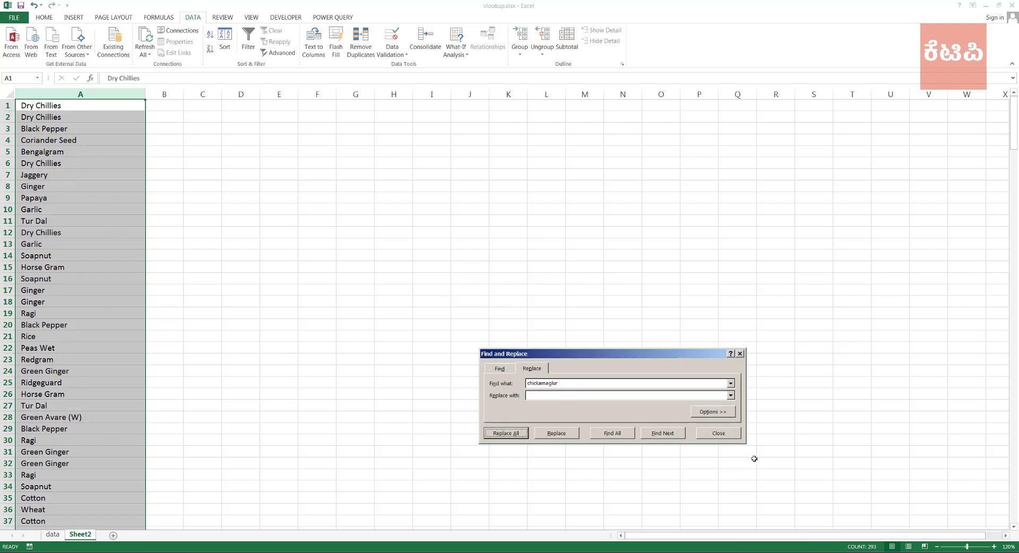
left_click(717, 434)
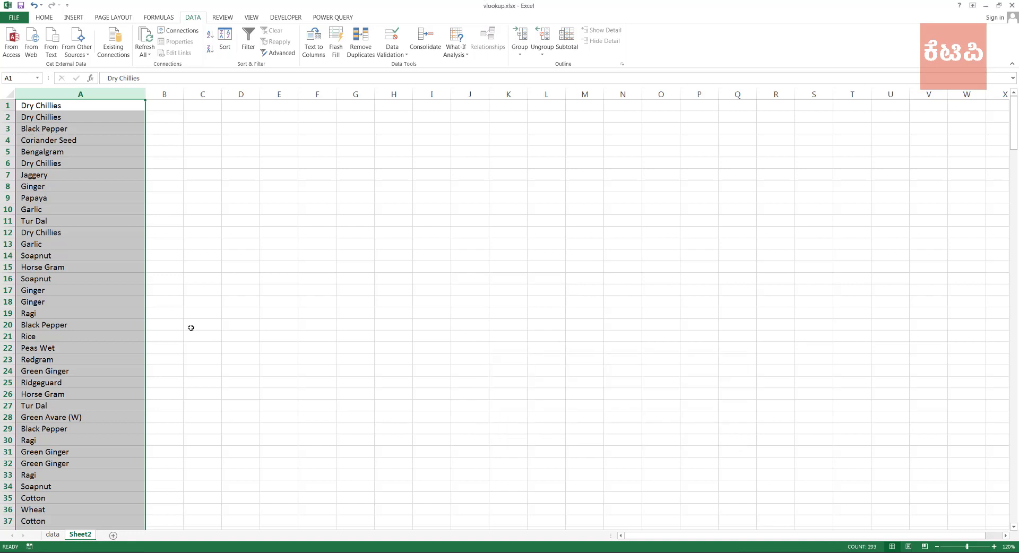
Check the start of the text in cell A1 for leading spaces, and undo the replacement in column A.
left_click(157, 127)
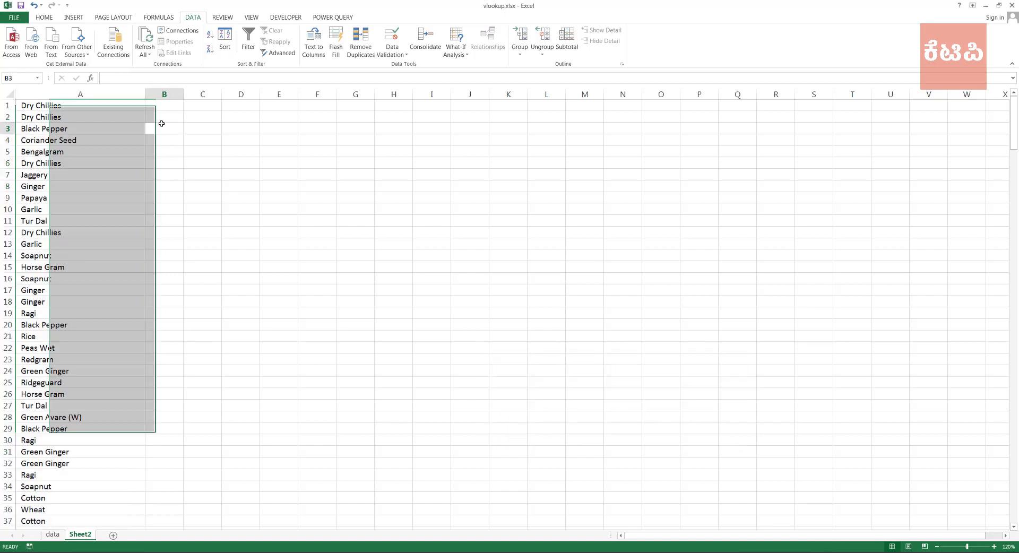
left_click(33, 105)
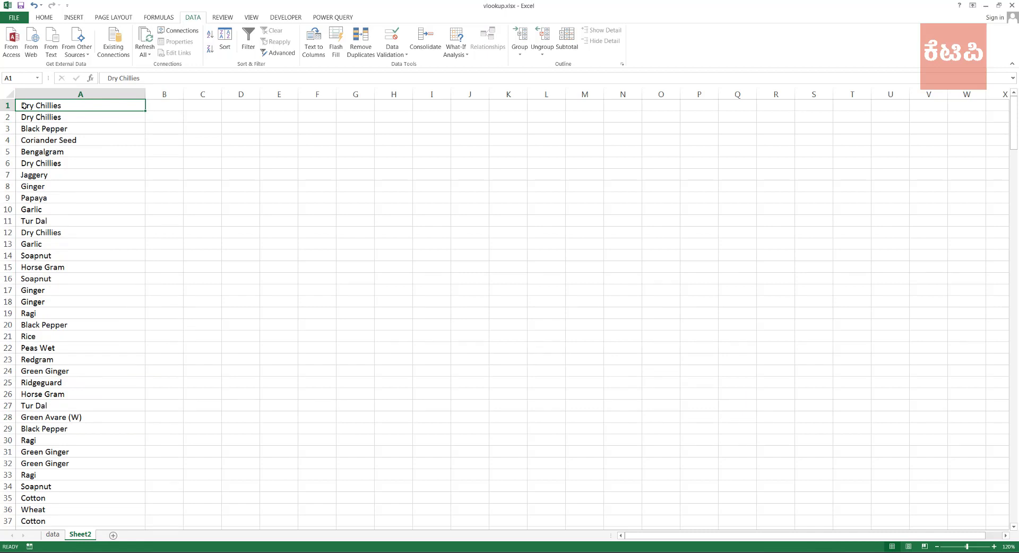
double_click(19, 106)
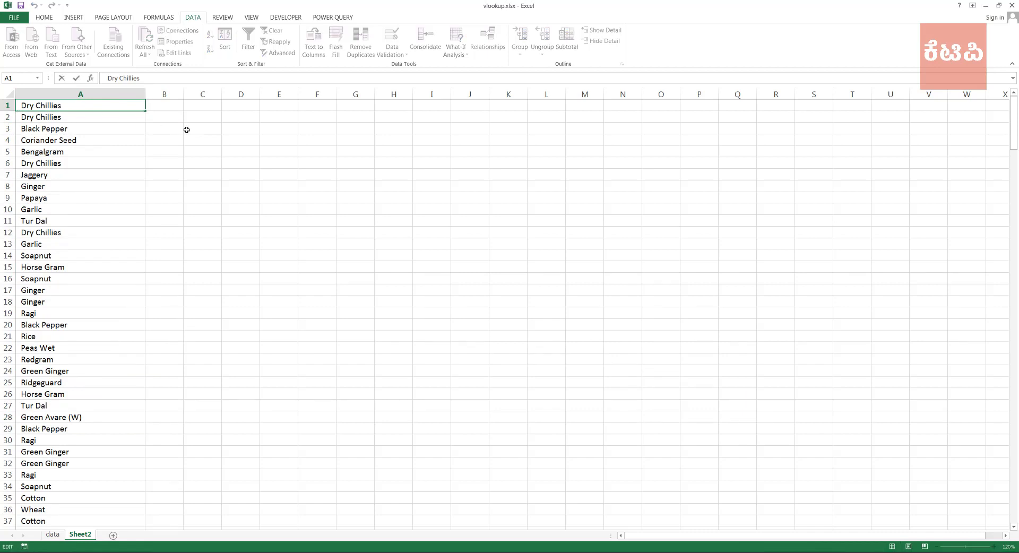
left_click(88, 135)
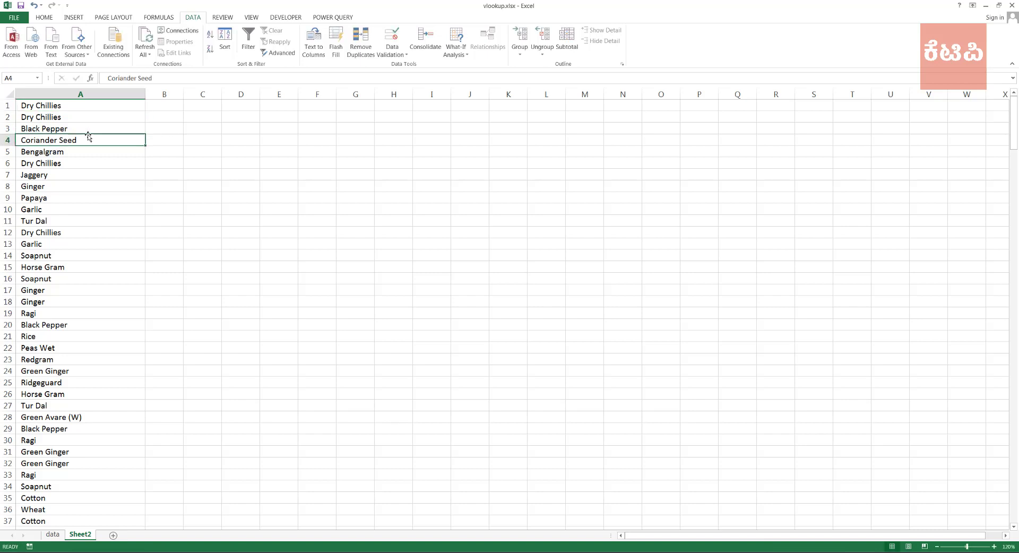
left_click(62, 104)
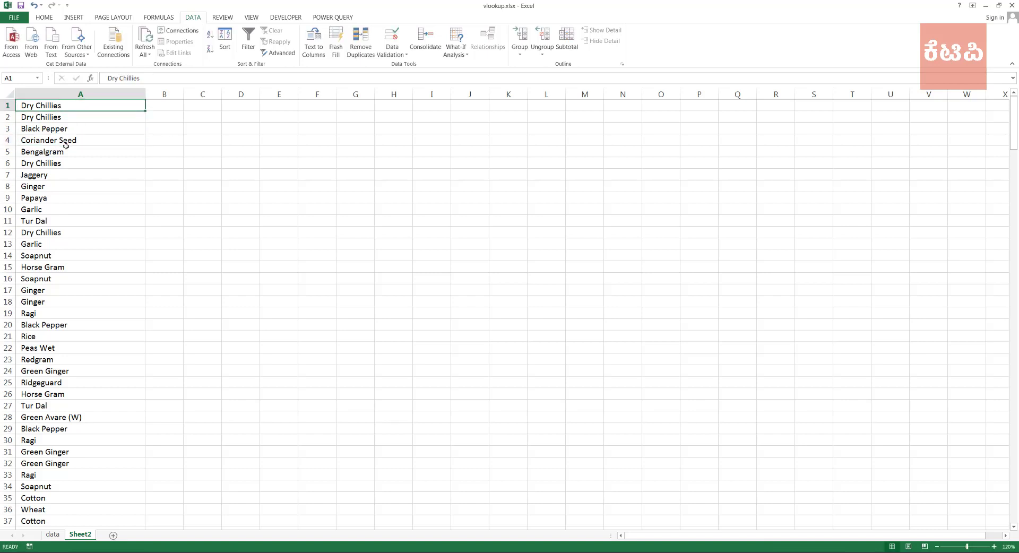
left_click(35, 7)
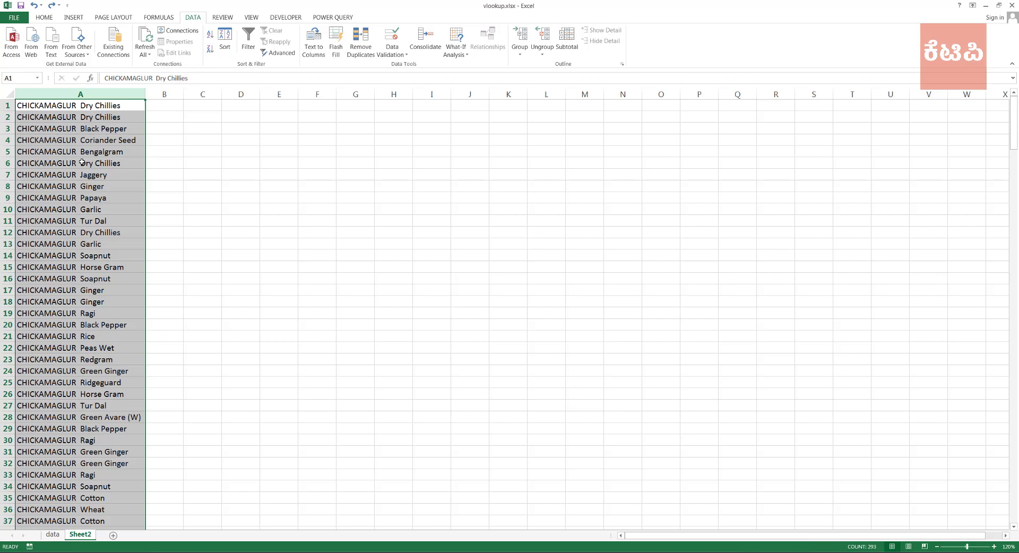
Examine the spaces between the place name and the commodity name inside cell A1 without changing the text.
double_click(75, 106)
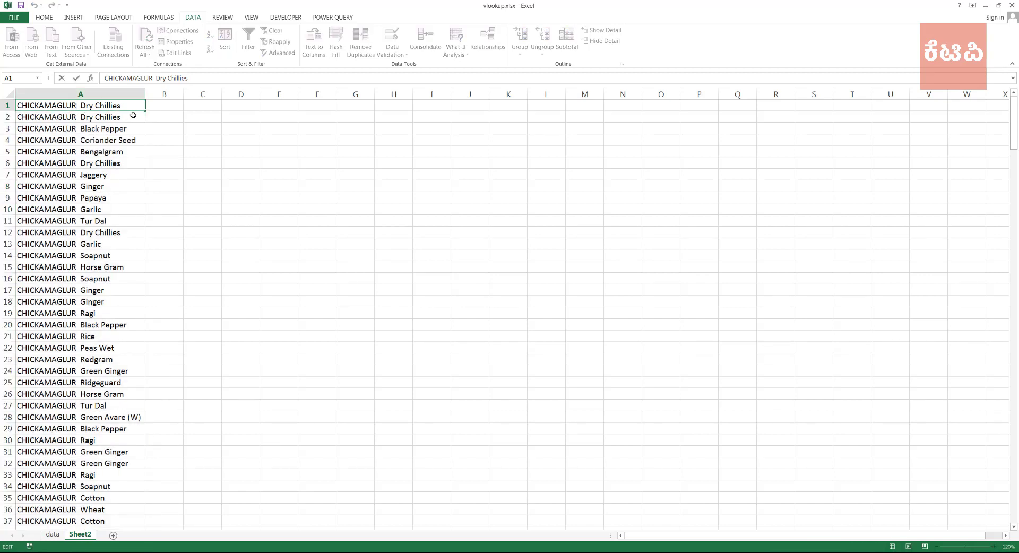
key("Right")
key("Right")
key("Right")
key("Right")
key("Left")
key("Left")
key("Left")
key("Left")
key("Left")
key("Right")
key("Escape")
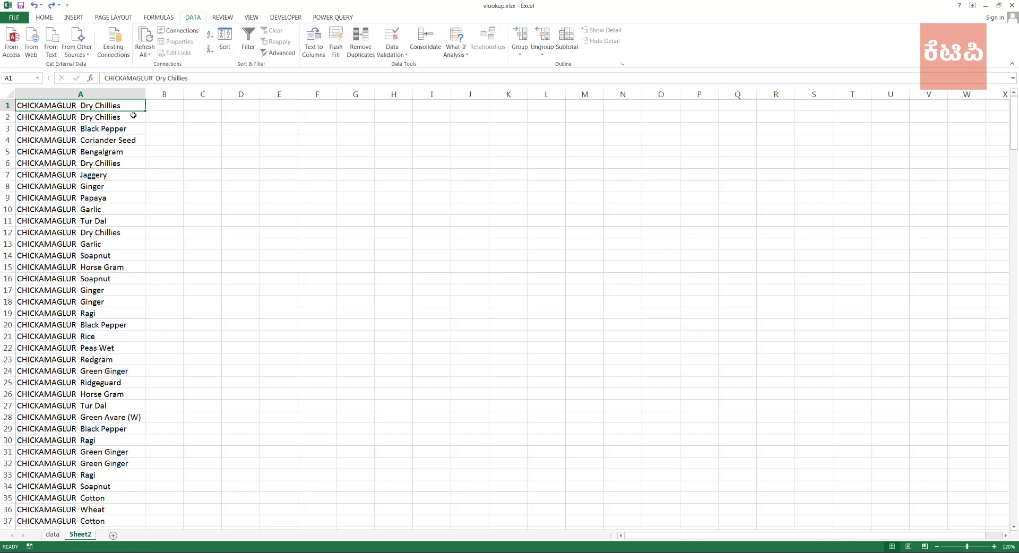
Replace all double spaces in column A with the # character.
left_click(93, 90)
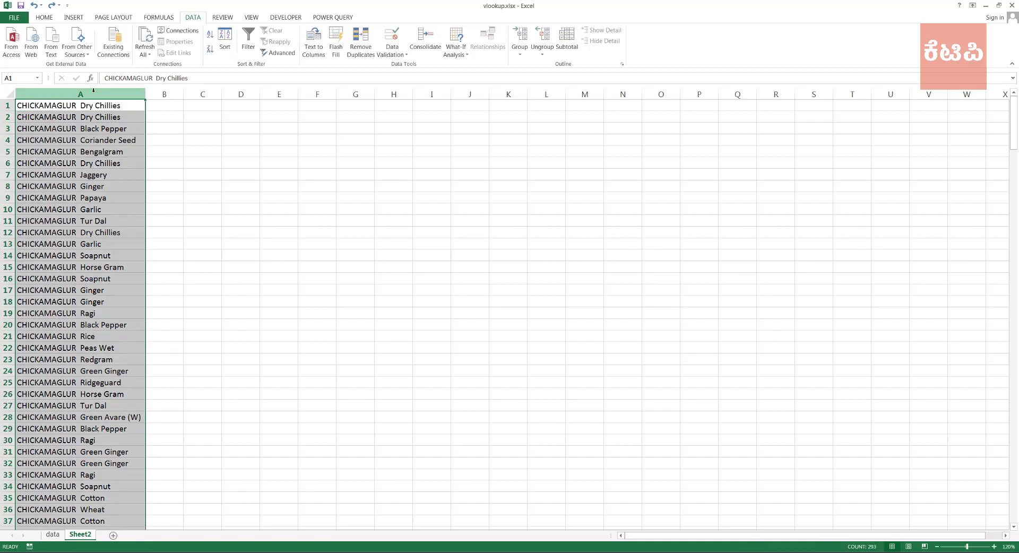
key("ctrl+f")
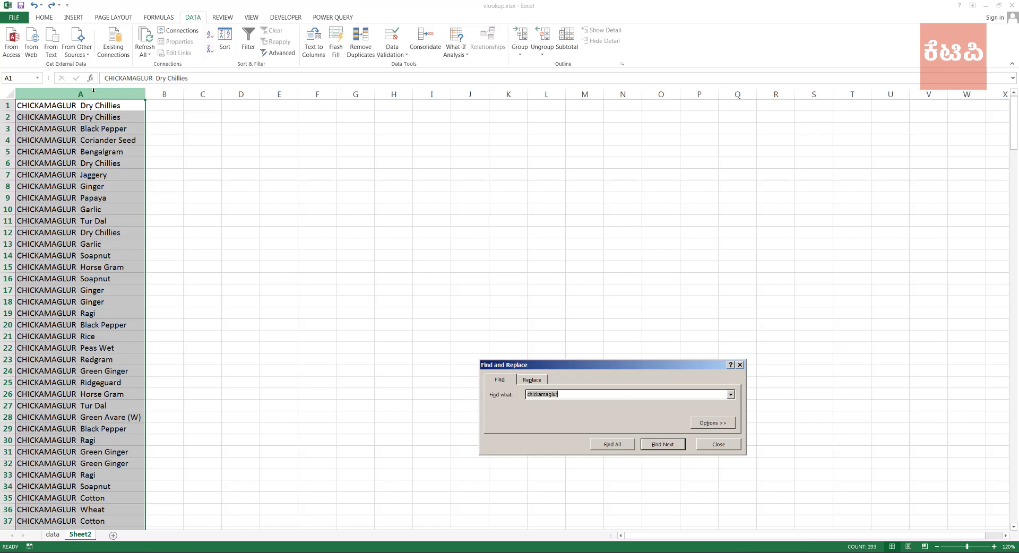
key("BackSpace")
left_click(527, 380)
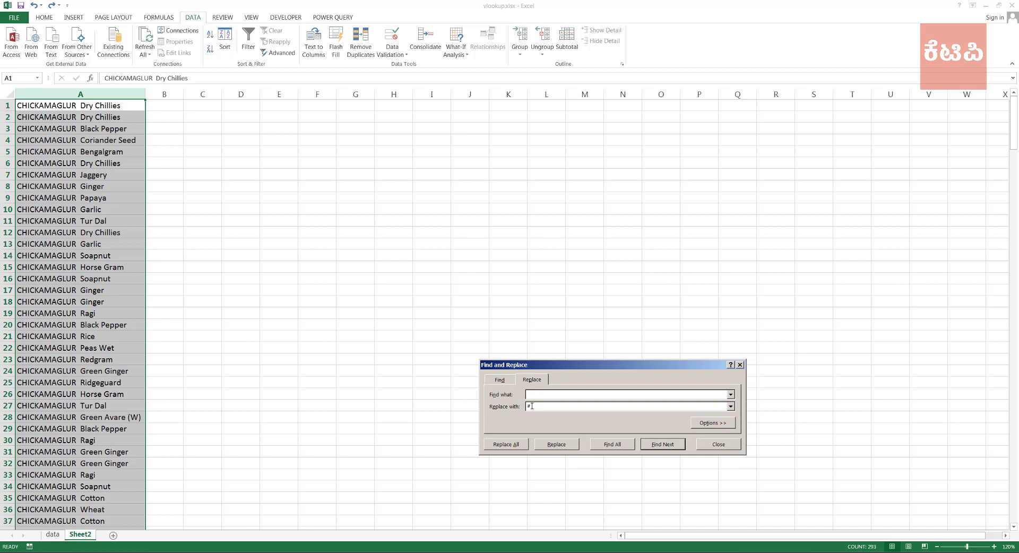
left_click(507, 445)
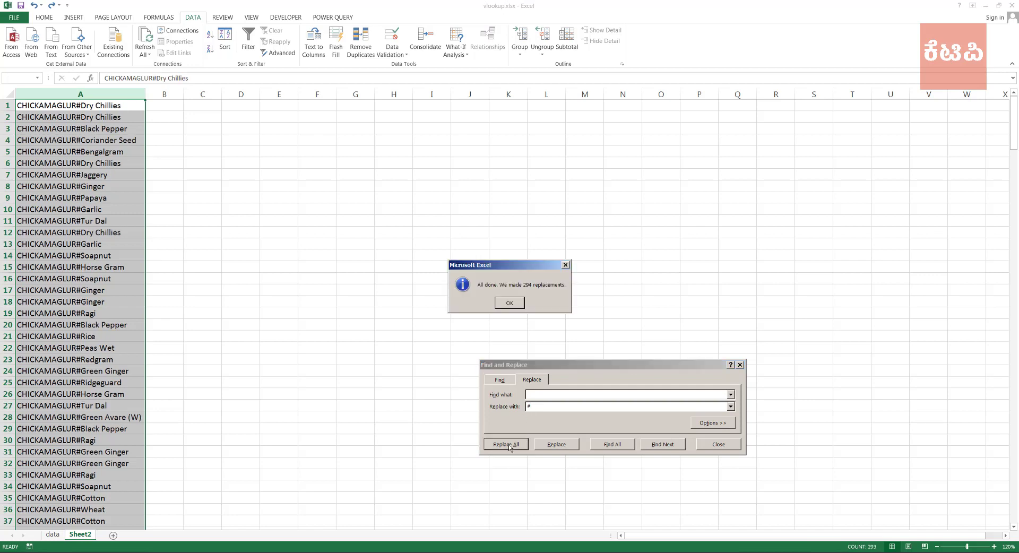
left_click(509, 303)
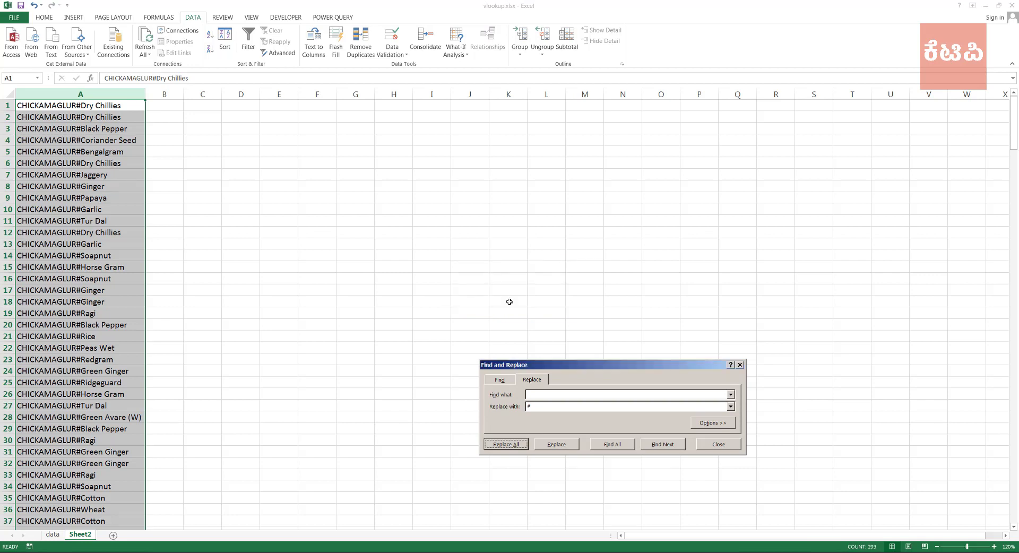
left_click(720, 444)
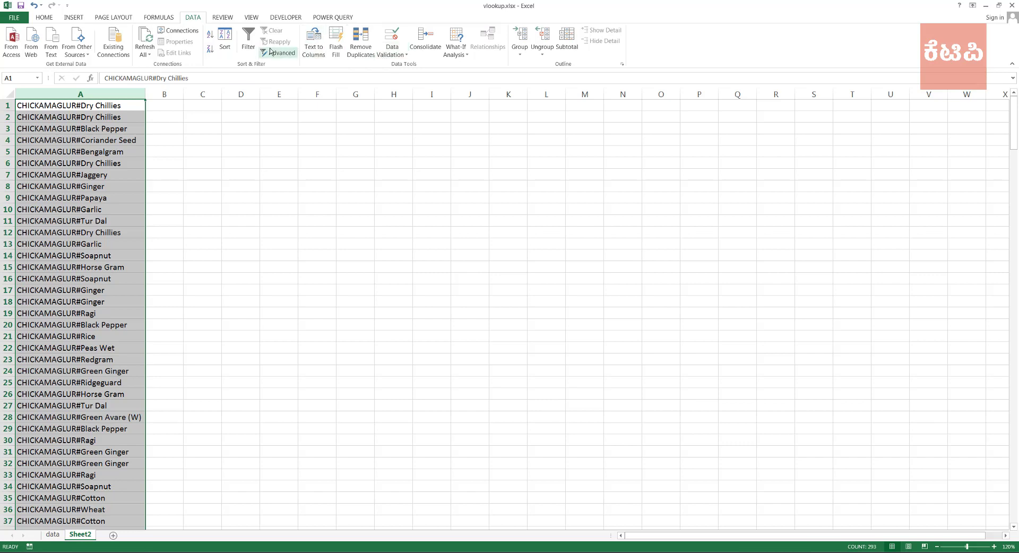
Split column A with Text to Columns as delimited data, using # as the other delimiter.
left_click(42, 18)
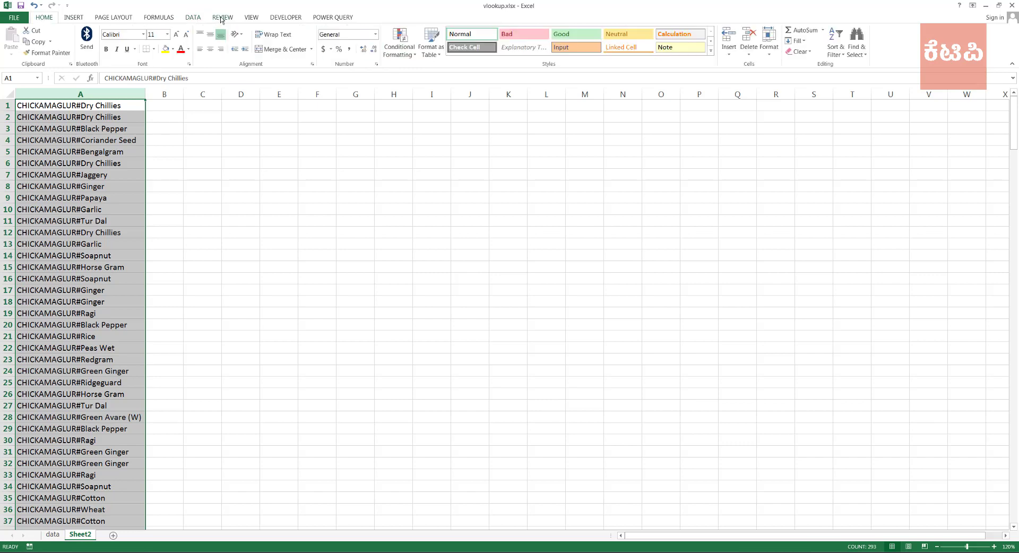
left_click(192, 19)
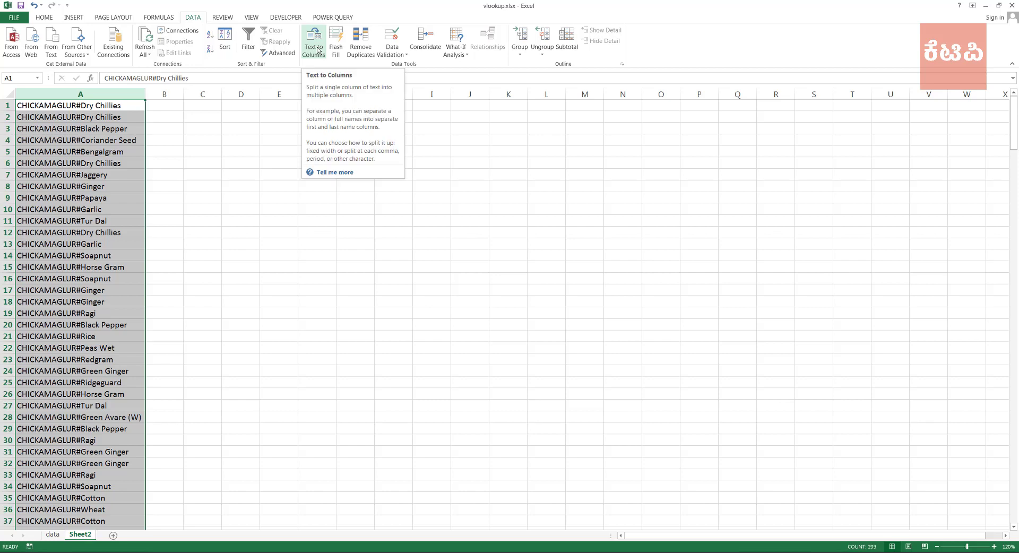
left_click(319, 51)
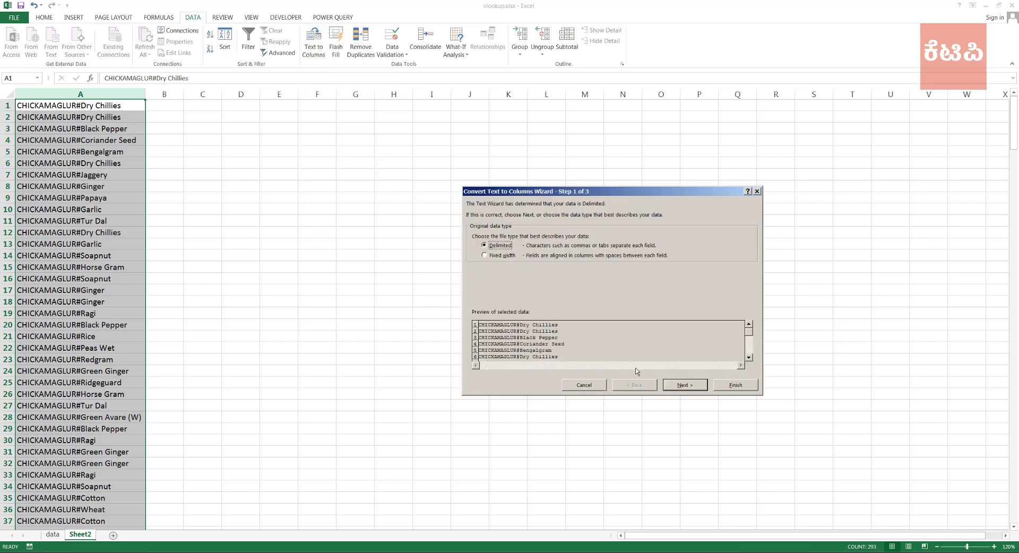
left_click(687, 386)
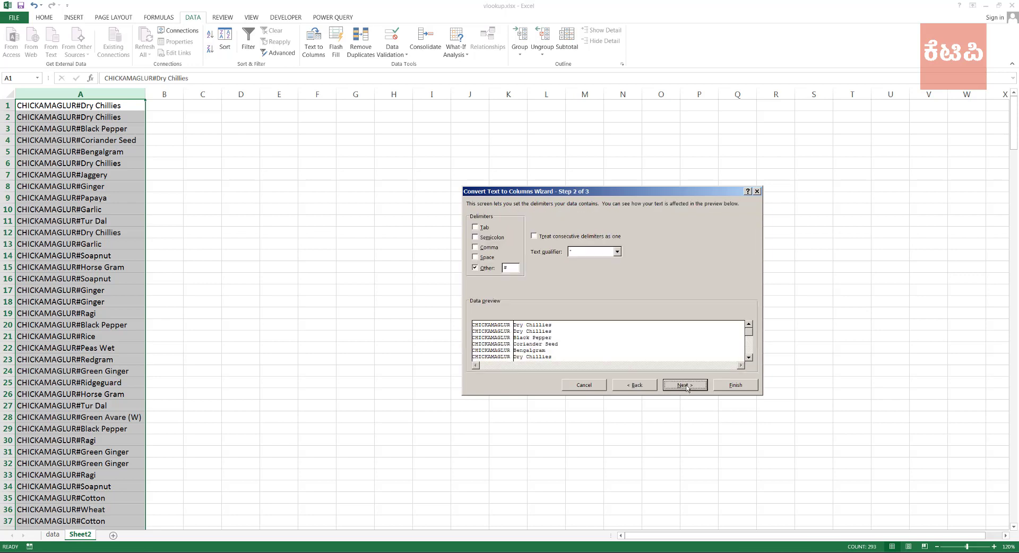
left_click(475, 268)
left_click(475, 269)
key("BackSpace")
type("#")
left_click(727, 383)
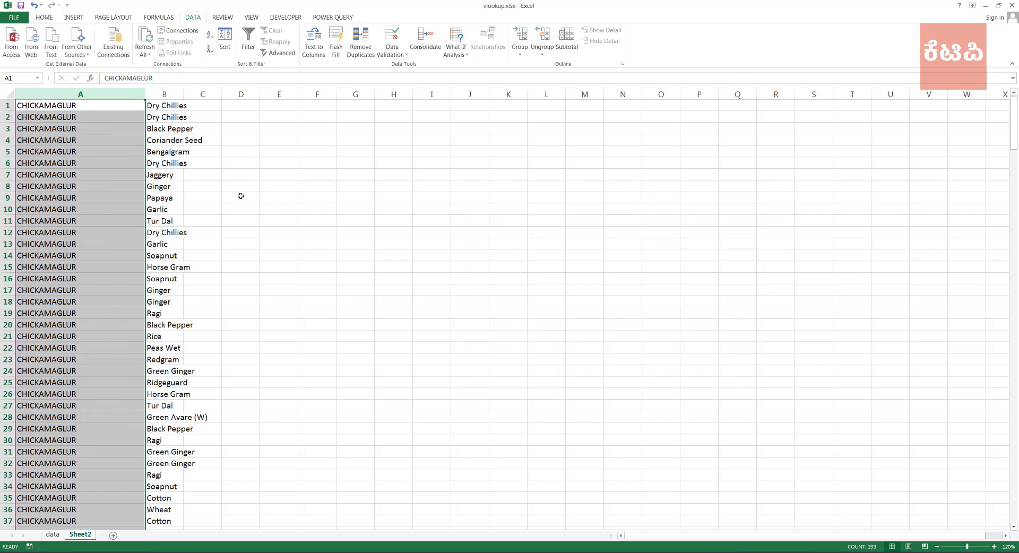
Delete the column of CHICKAMAGLUR place names and fit the width of the remaining commodity column to its contents.
right_click(111, 90)
left_click(133, 174)
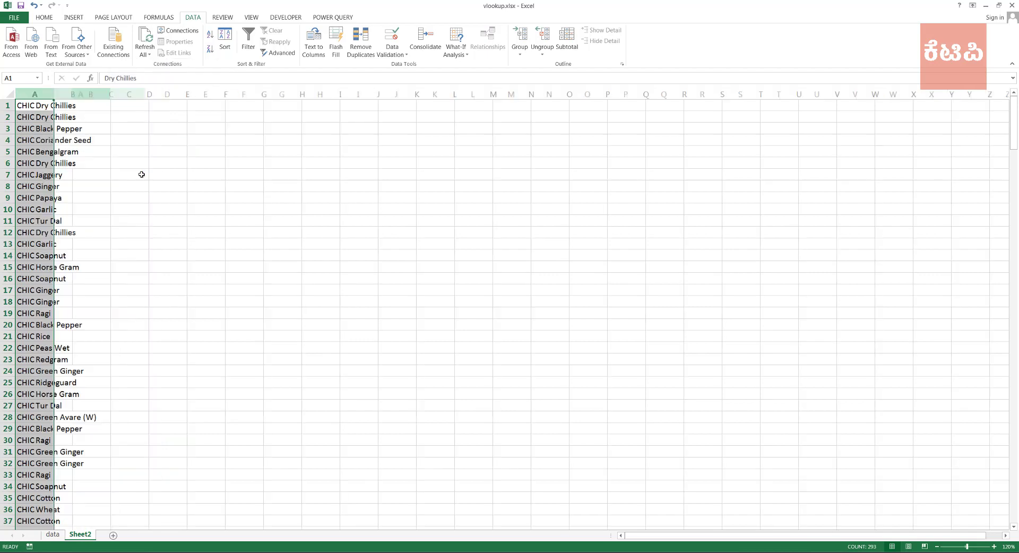
double_click(55, 94)
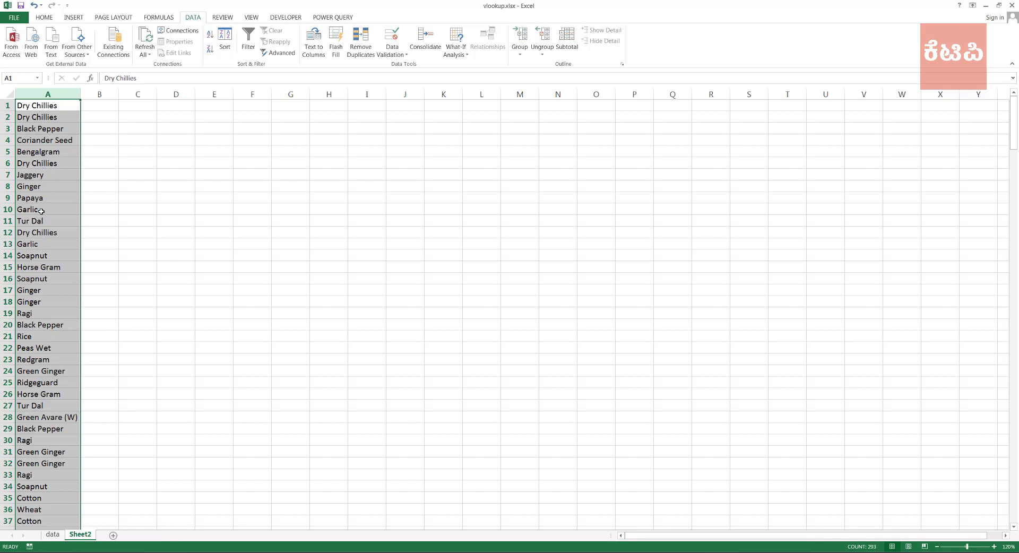
Remove the duplicate commodity names from column A, treating the data as having no headers.
left_click(53, 106)
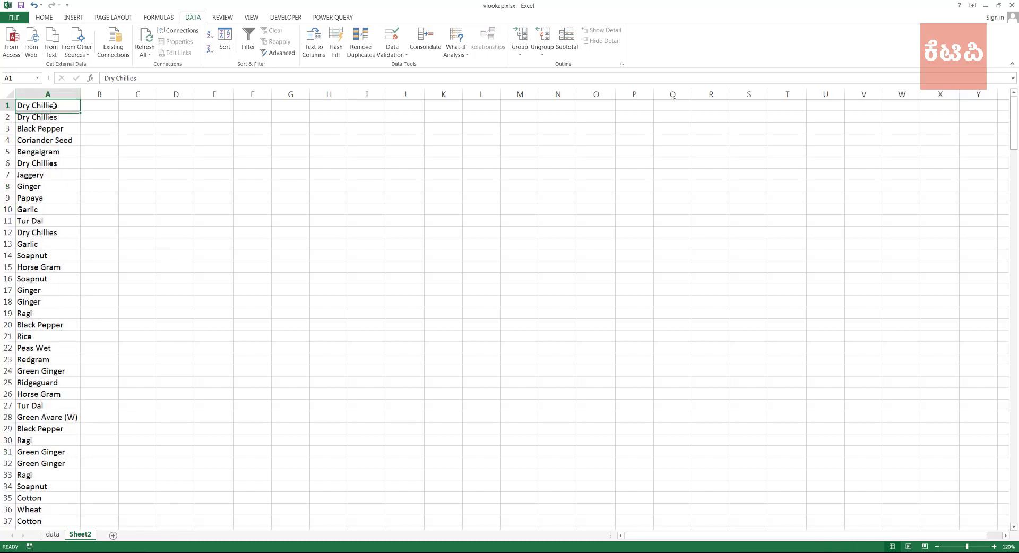
left_click(40, 117)
left_click(43, 153)
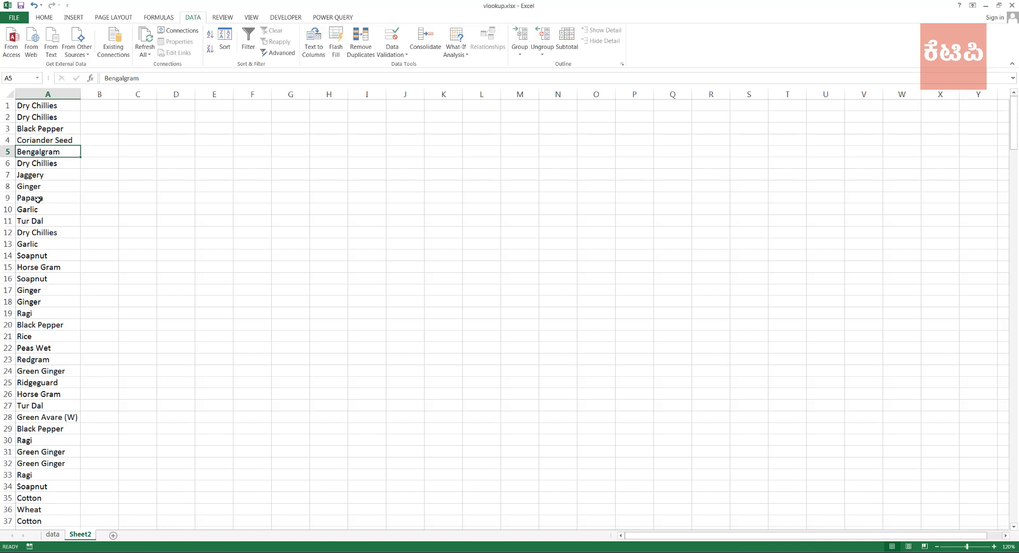
left_click(51, 92)
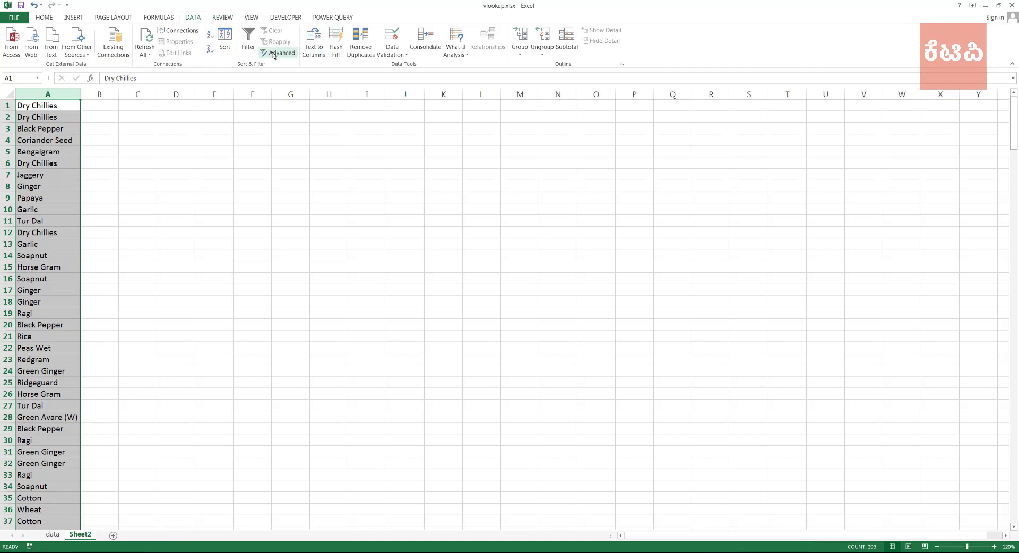
left_click(360, 53)
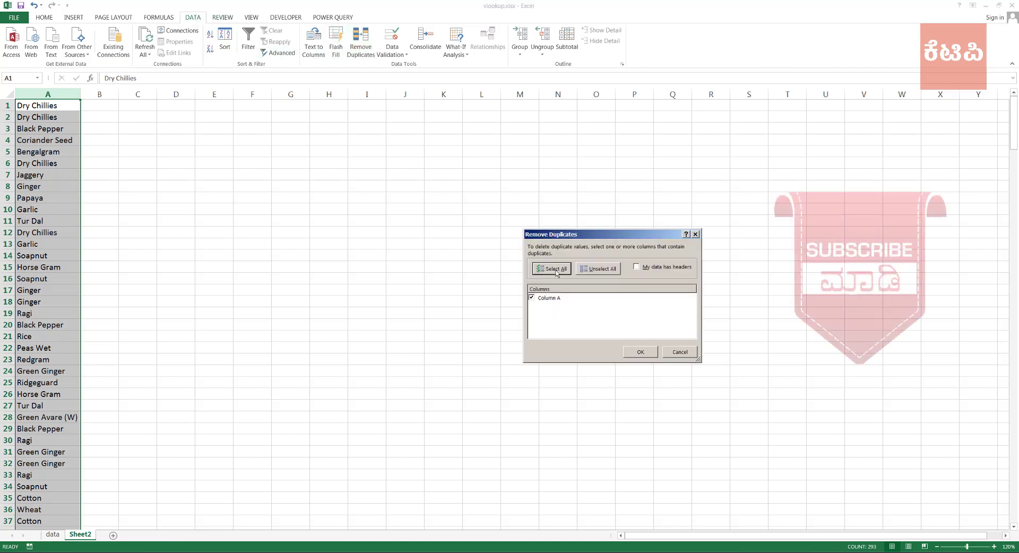
left_click(641, 353)
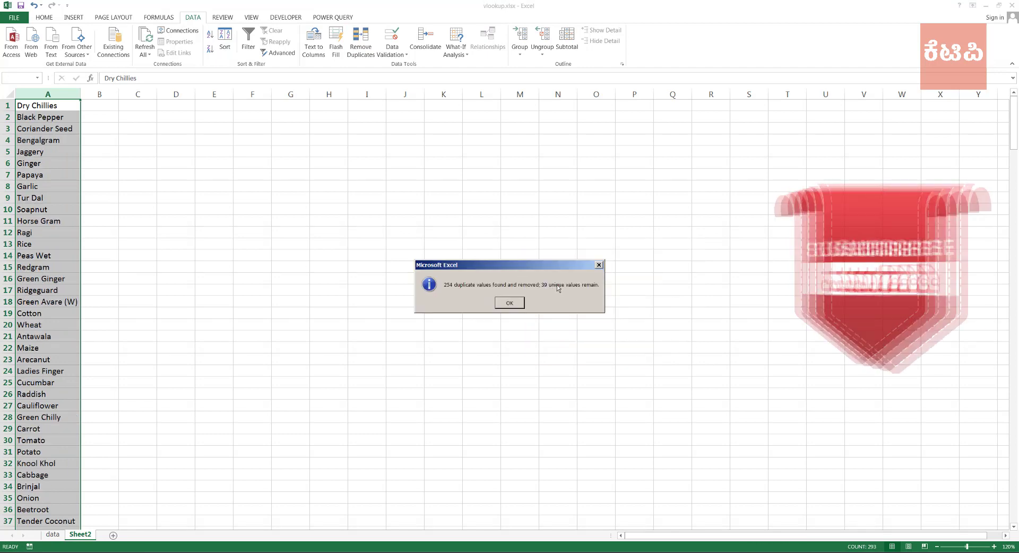
left_click(510, 303)
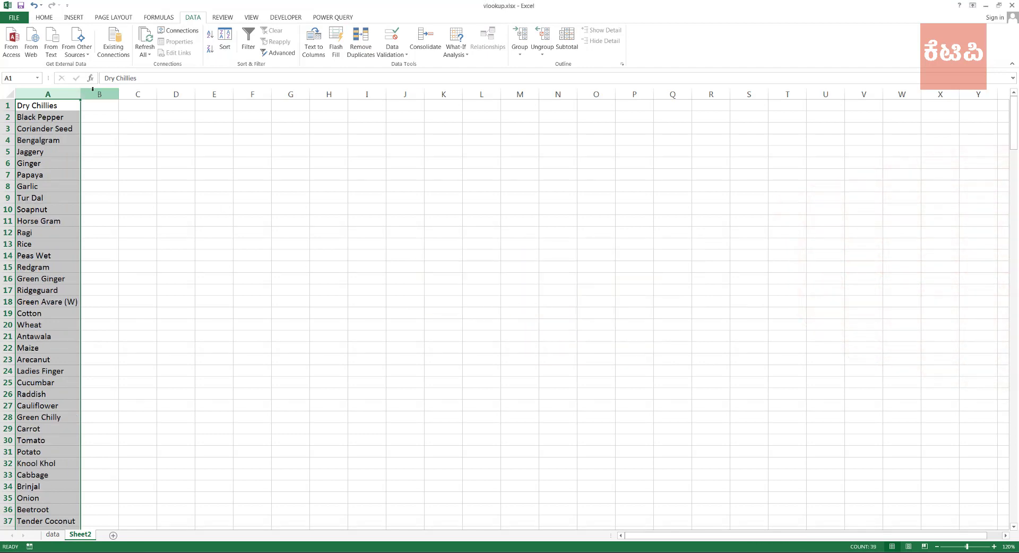